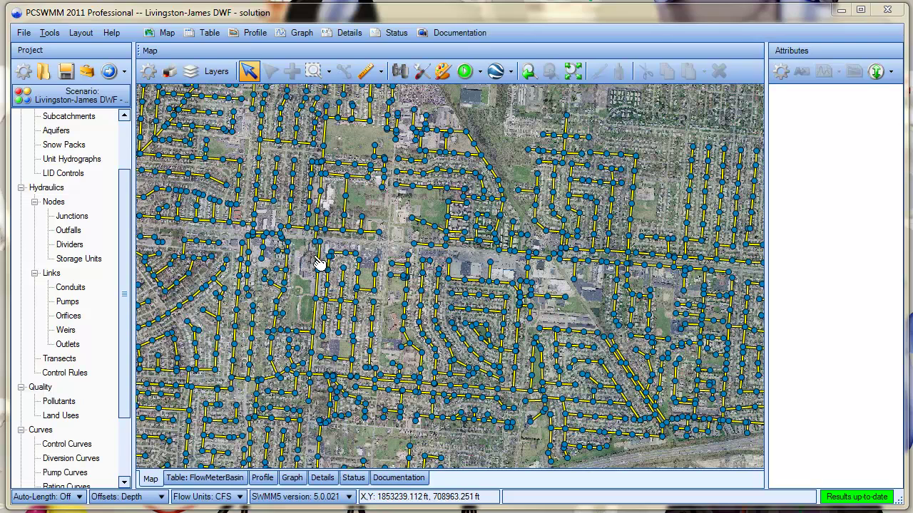
# Step: Remove the aerial photo layer from the map's layer list
pyautogui.click(207, 74)
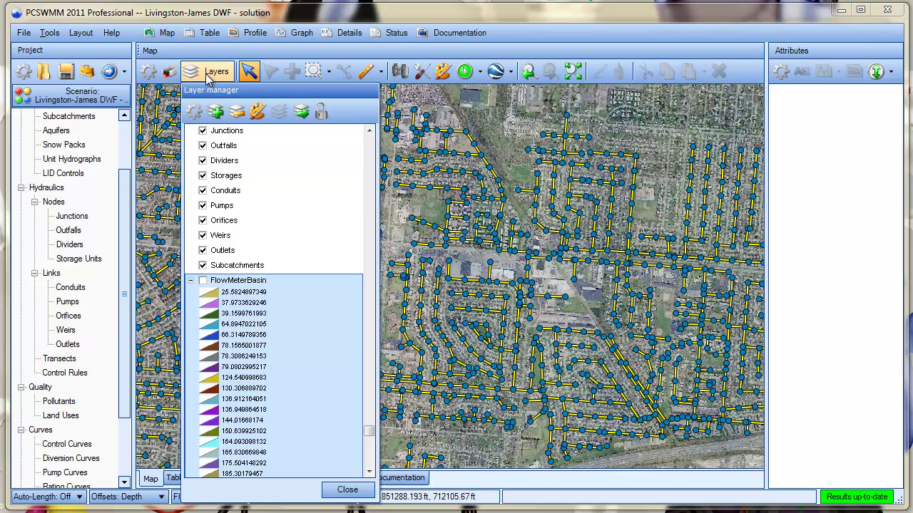
pyautogui.moveTo(368, 435); pyautogui.dragTo(369, 462)
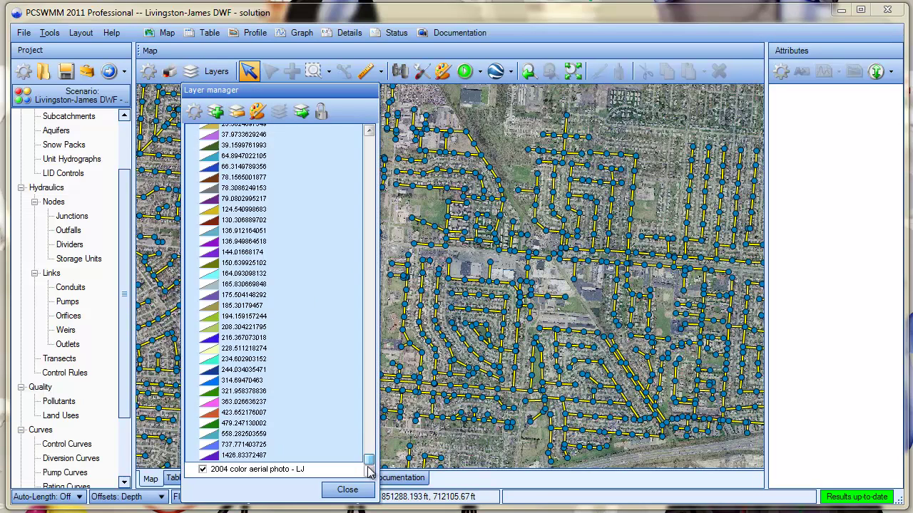
pyautogui.click(239, 112)
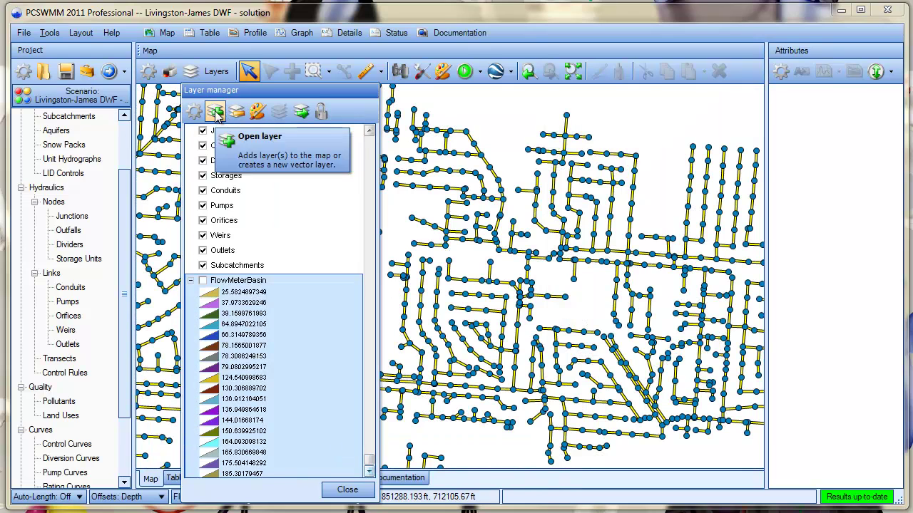
# Step: Add the Catchments_ColumbusLJII, Road_LJII and DOW_WaterUsage_ColumbusOnly layers, accepting the map's coordinate system
pyautogui.click(216, 113)
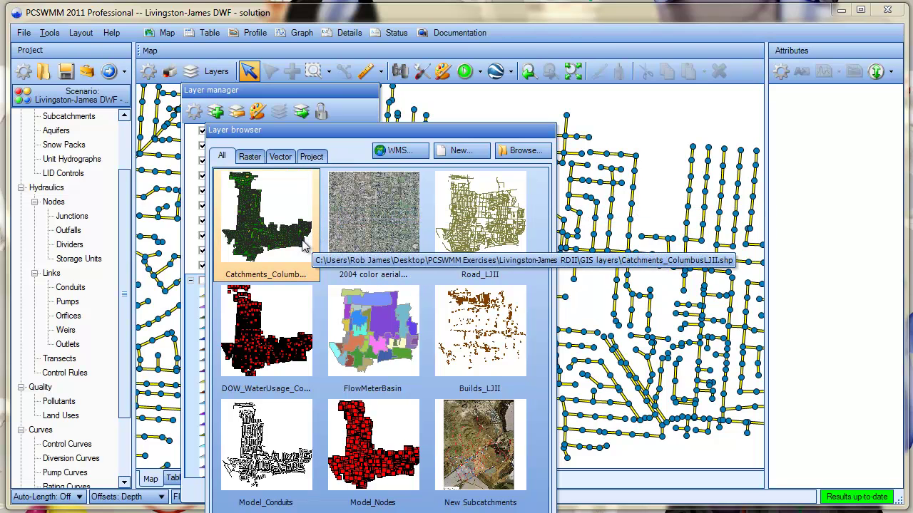
pyautogui.click(280, 245)
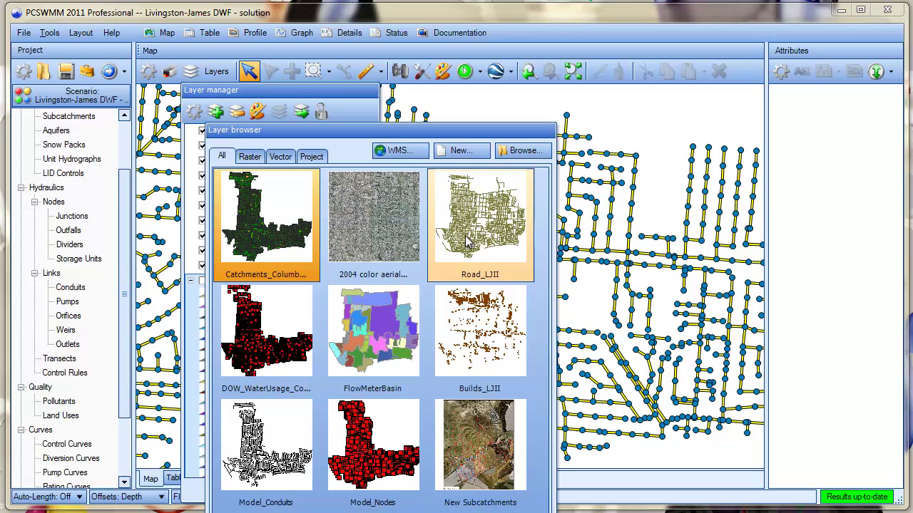
pyautogui.click(497, 222)
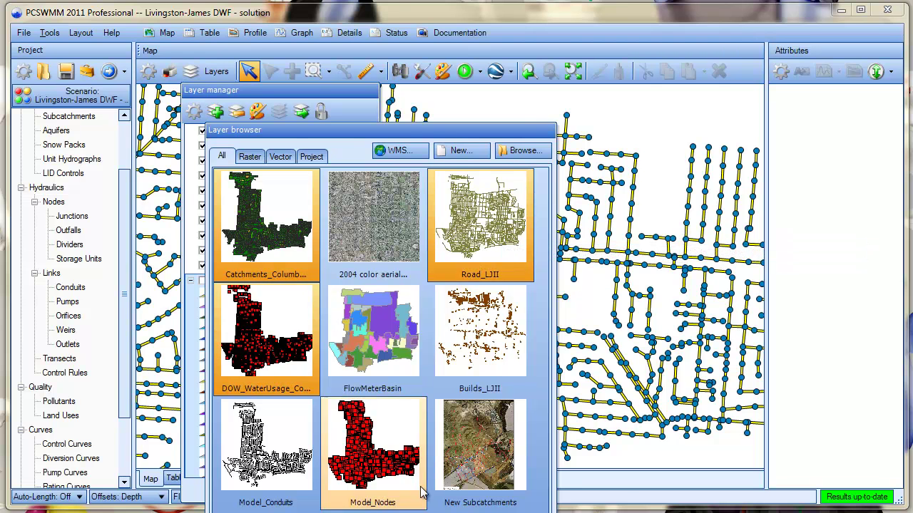
pyautogui.doubleClick(448, 421)
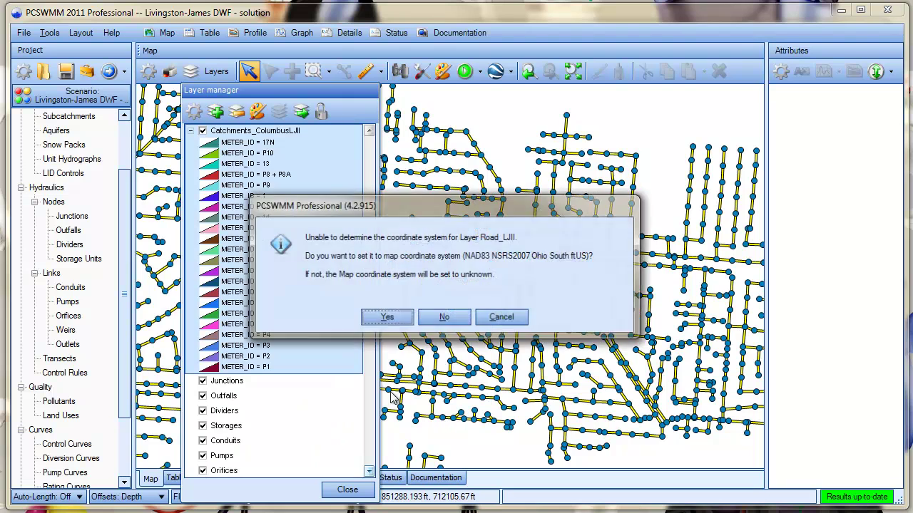
pyautogui.click(432, 318)
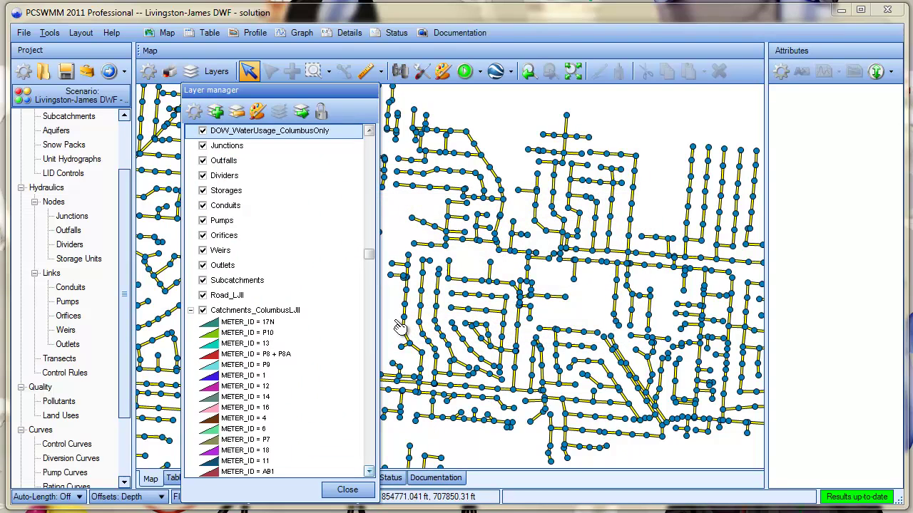
pyautogui.click(348, 490)
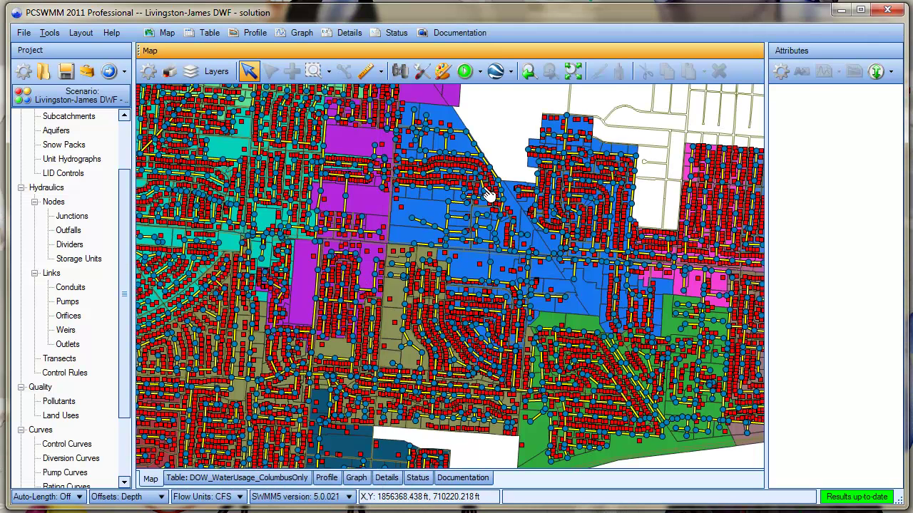
pyautogui.click(208, 72)
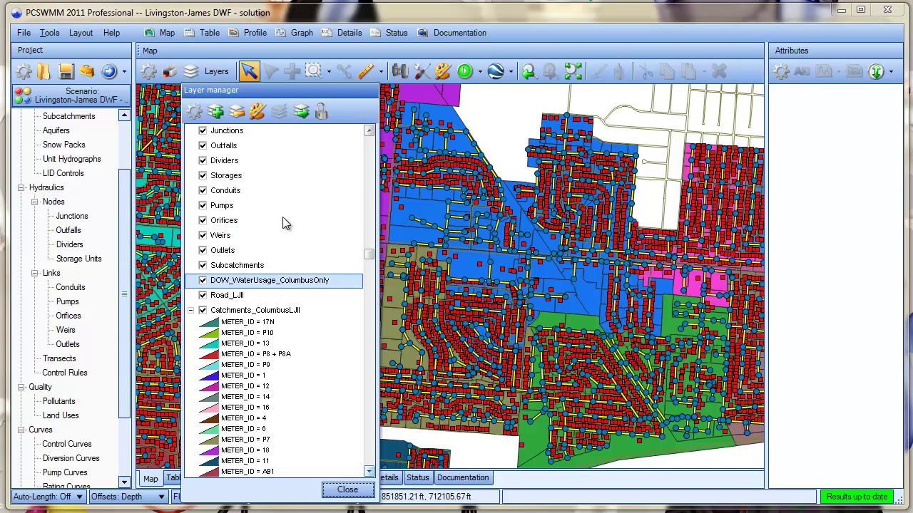
pyautogui.click(457, 184)
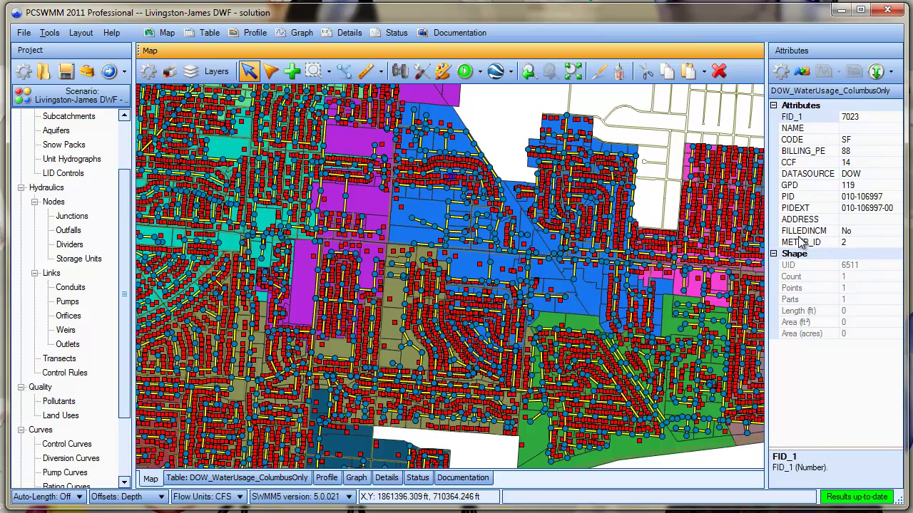
pyautogui.hotkey('ctrl', 'a')
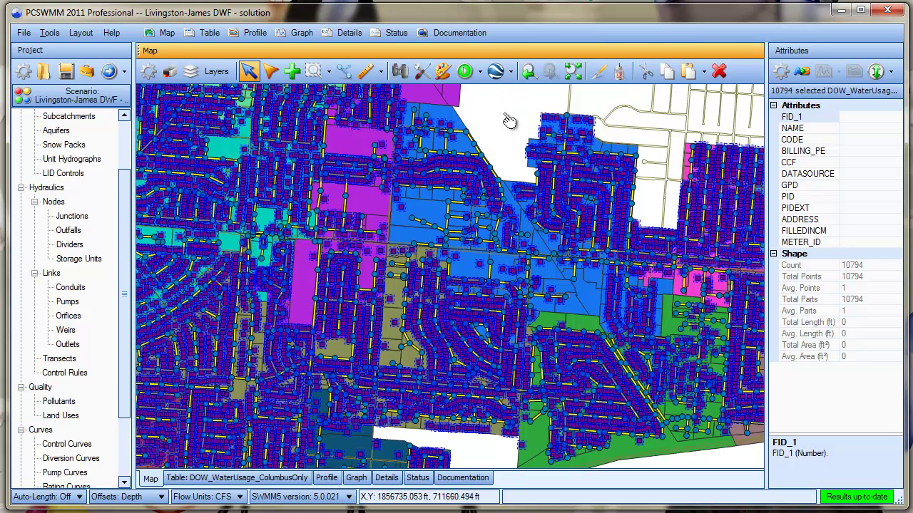
pyautogui.click(505, 151)
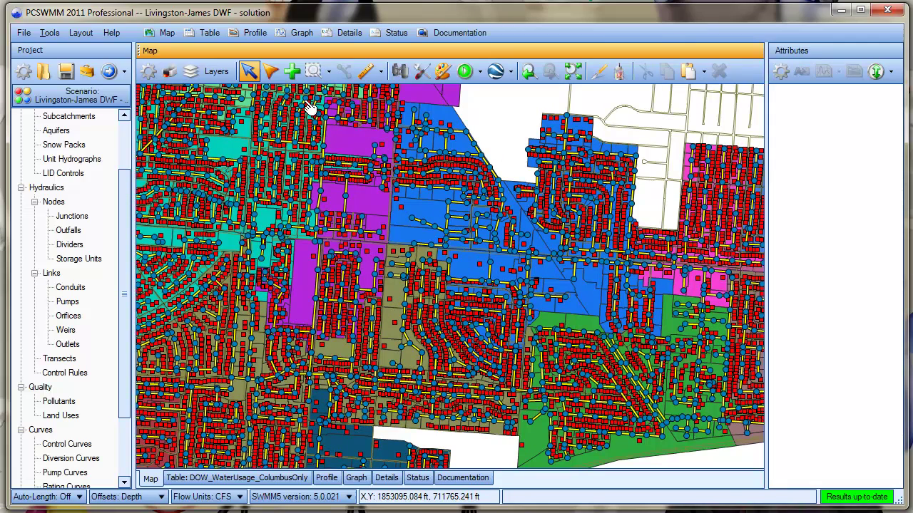
pyautogui.click(214, 76)
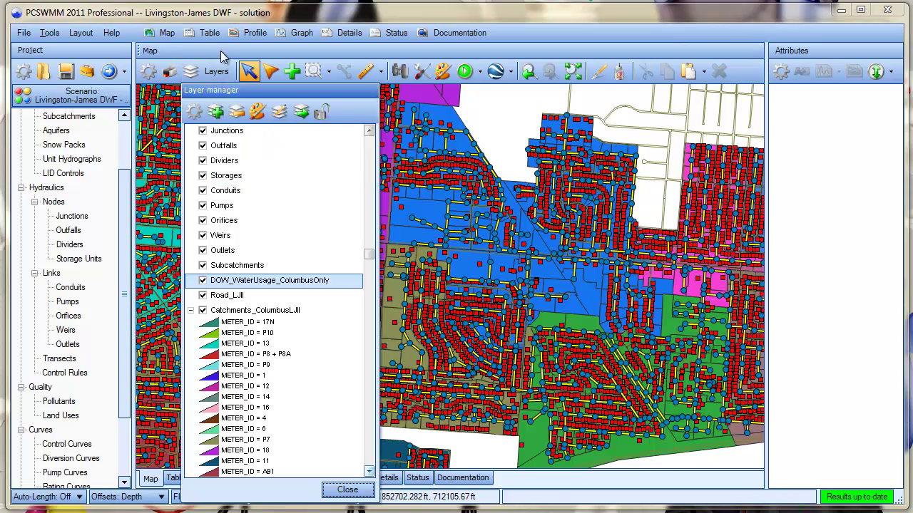
# Step: Hide the DOW_WaterUsage_ColumbusOnly and Road_LJII layers and open Catchments_ColumbusLJII's display properties
pyautogui.click(251, 80)
pyautogui.scroll(2, 494, 312)
pyautogui.scroll(2, 494, 311)
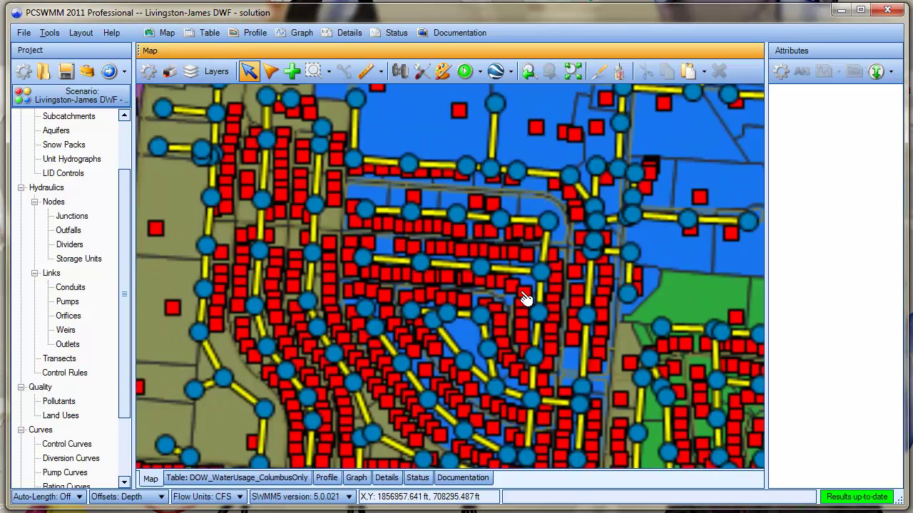
pyautogui.scroll(2, 524, 298)
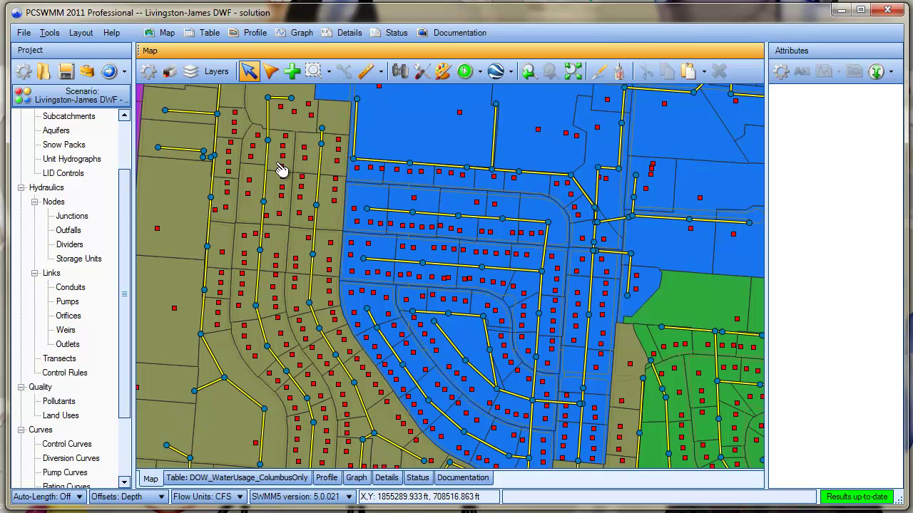
pyautogui.click(213, 74)
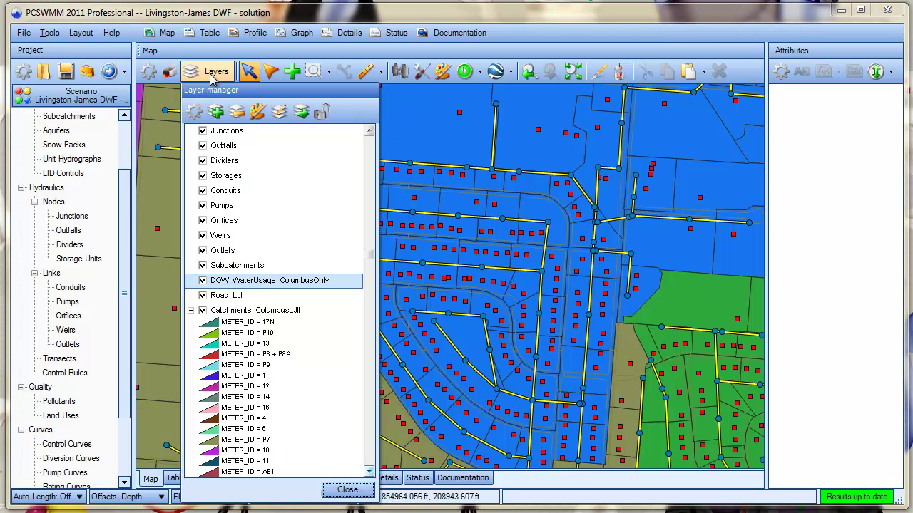
pyautogui.click(203, 281)
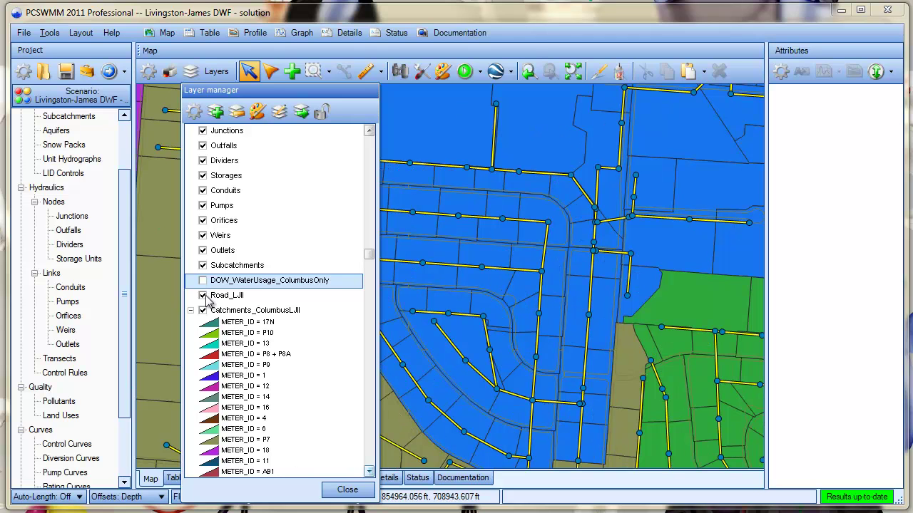
pyautogui.click(203, 295)
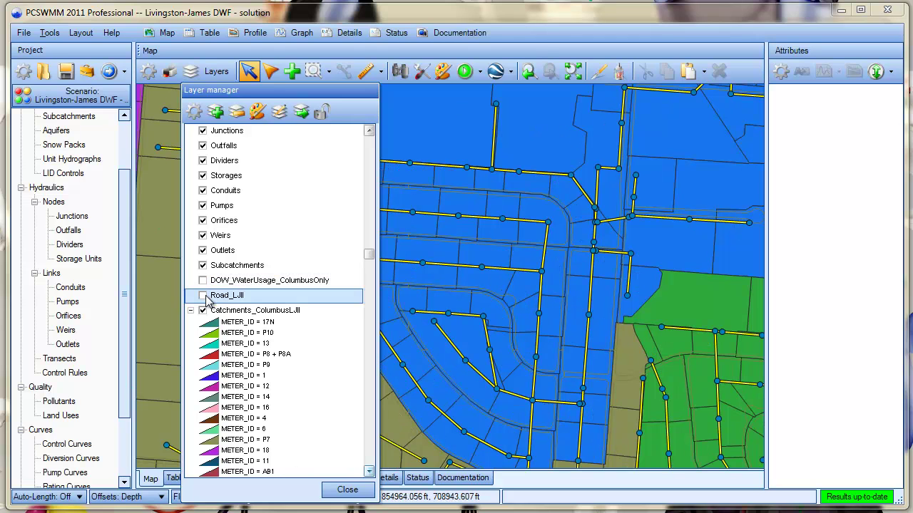
pyautogui.click(261, 314)
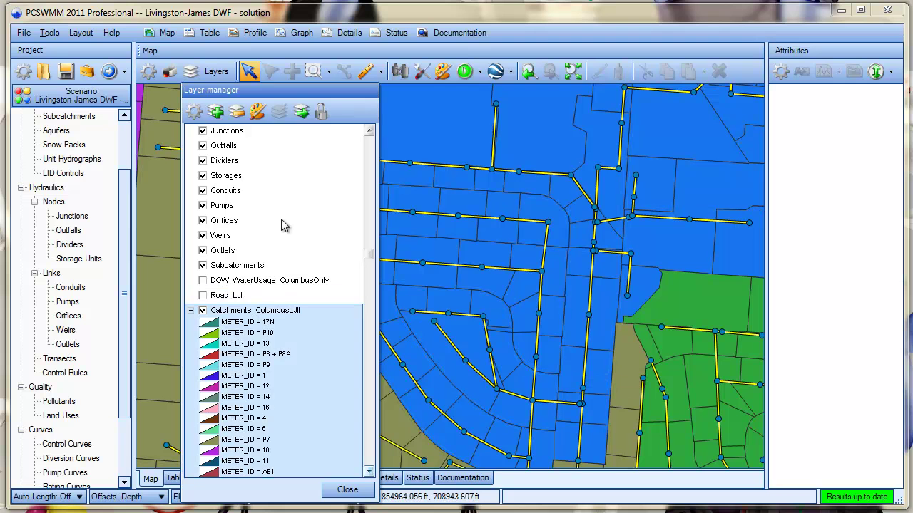
pyautogui.click(258, 113)
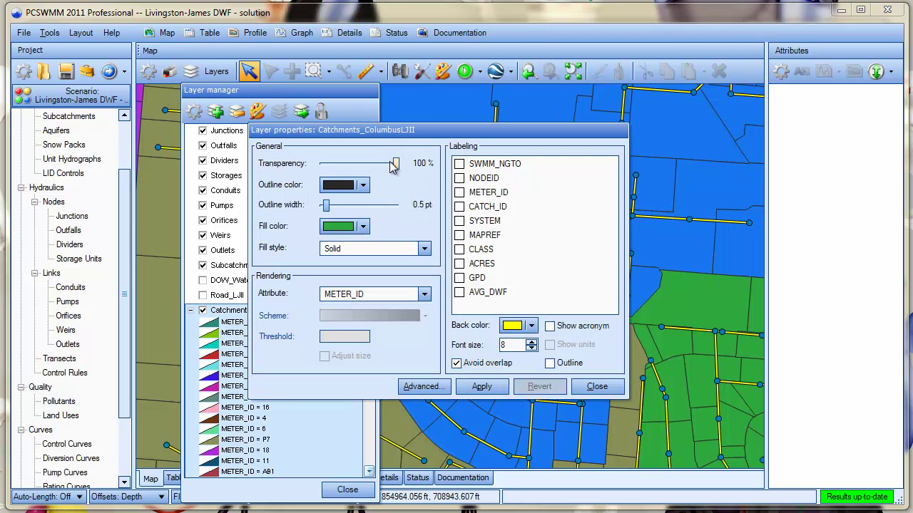
# Step: Render Catchments_ColumbusLJII by the GPD attribute with the green-yellow-red gradient and apply it
pyautogui.click(424, 294)
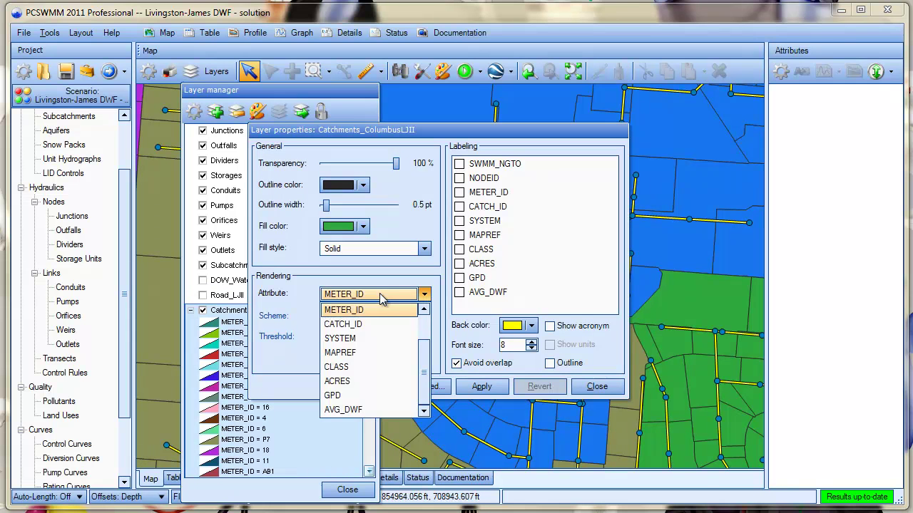
pyautogui.click(359, 398)
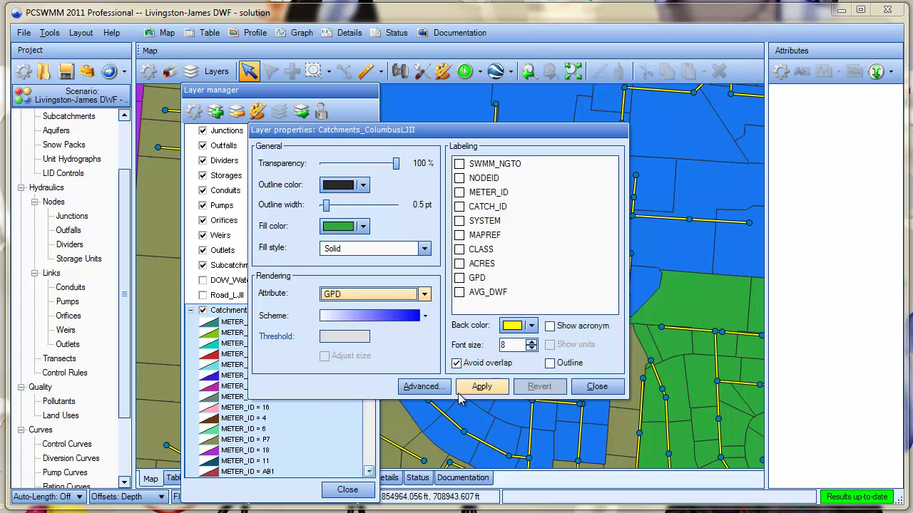
pyautogui.click(425, 316)
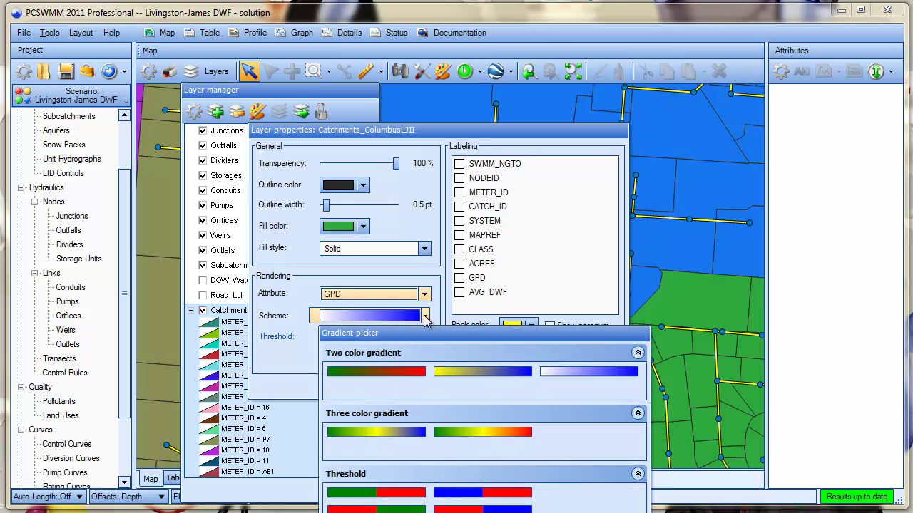
pyautogui.click(474, 435)
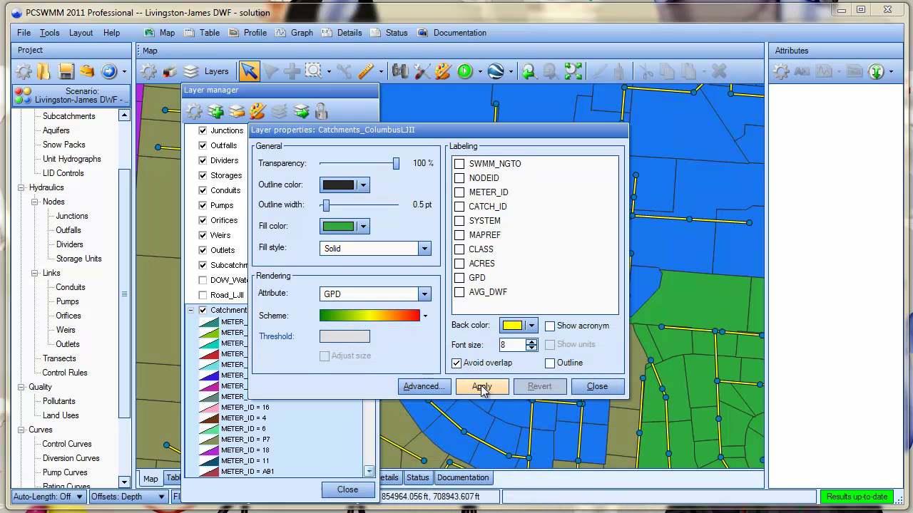
pyautogui.click(482, 389)
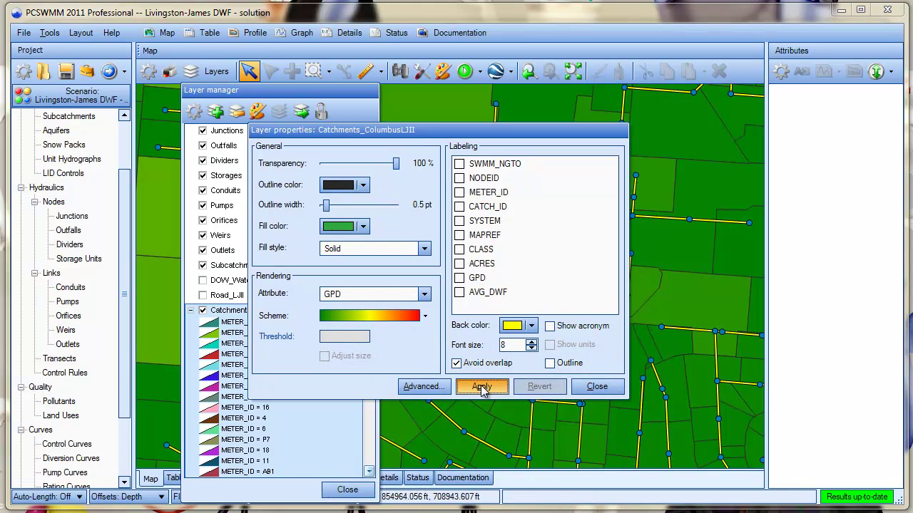
pyautogui.click(597, 387)
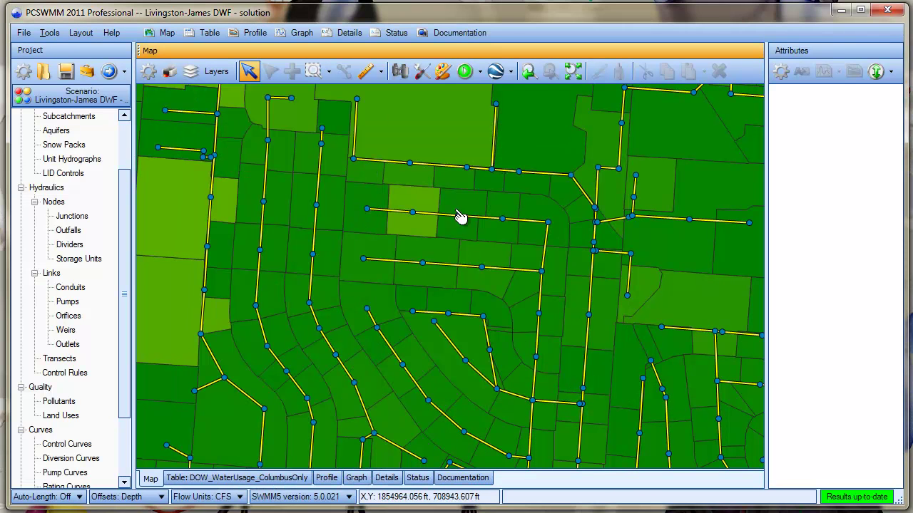
pyautogui.click(573, 72)
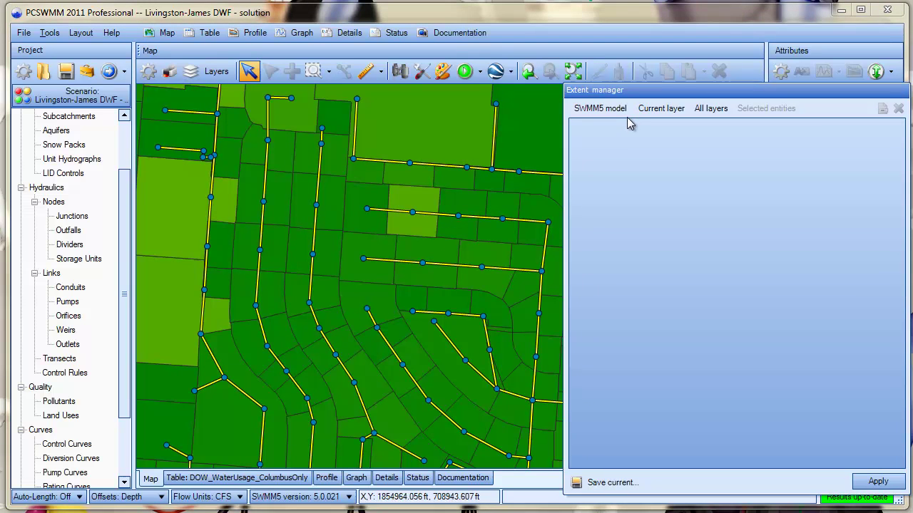
# Step: Zoom to the full SWMM5 model extent and hide the Junctions and Conduits layers
pyautogui.click(644, 111)
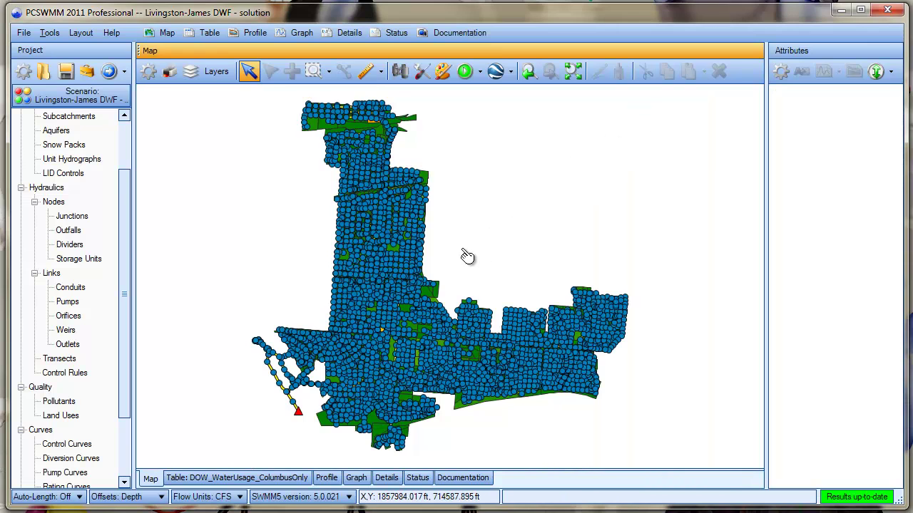
pyautogui.click(225, 73)
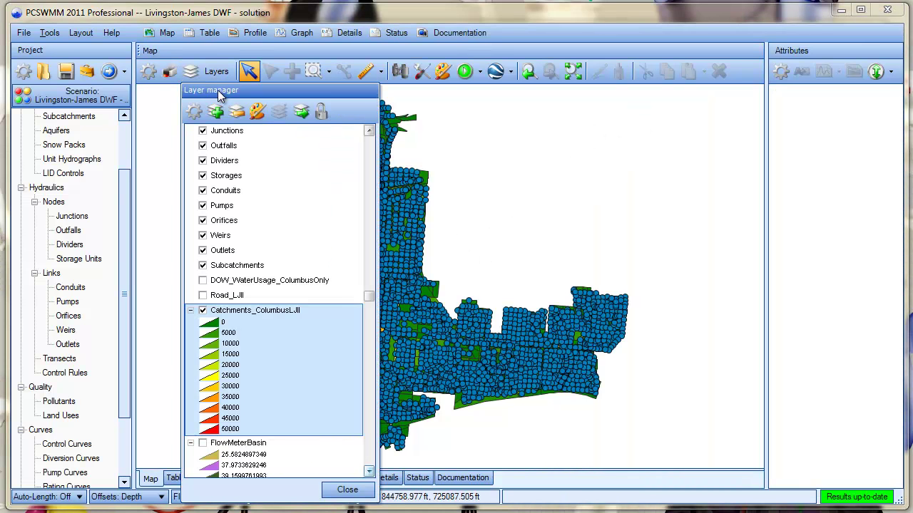
pyautogui.click(203, 132)
pyautogui.click(202, 191)
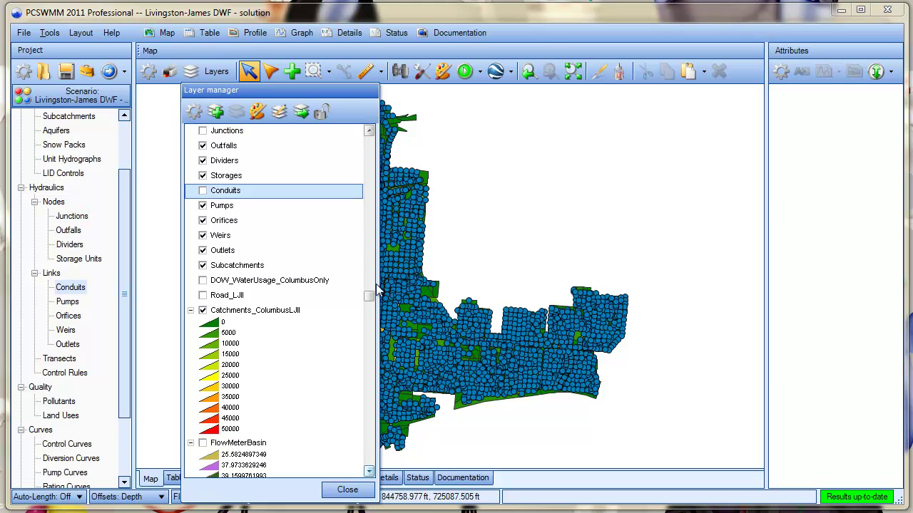
pyautogui.click(348, 490)
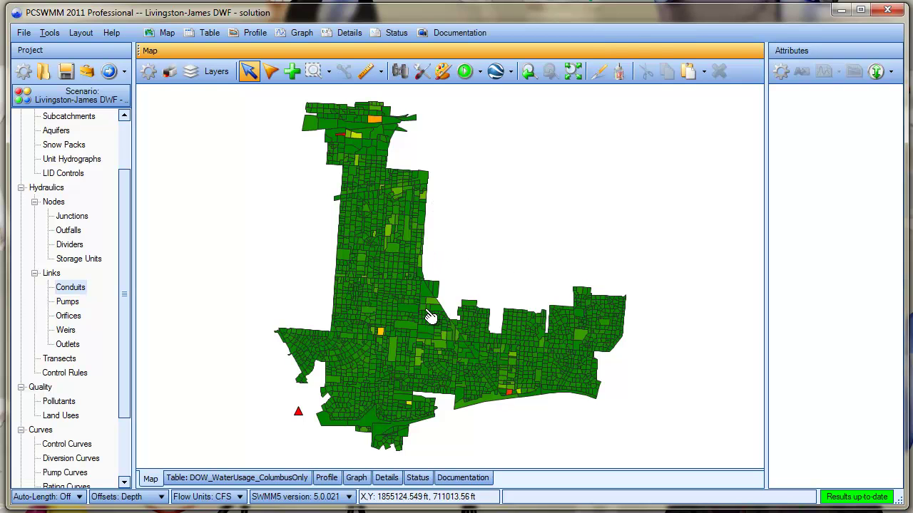
pyautogui.scroll(3, 418, 257)
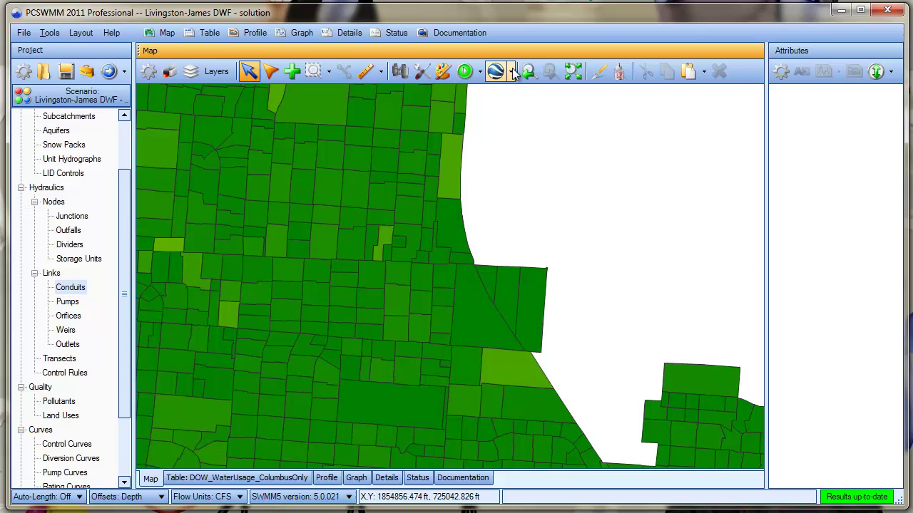
# Step: Extrude only Catchments_ColumbusLJII in the Google Earth export settings and view it
pyautogui.click(512, 68)
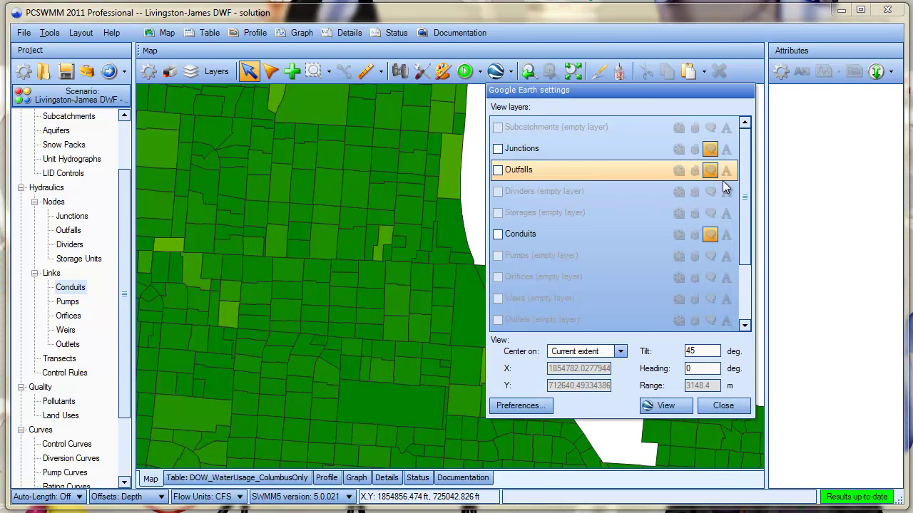
pyautogui.moveTo(742, 196); pyautogui.dragTo(747, 253)
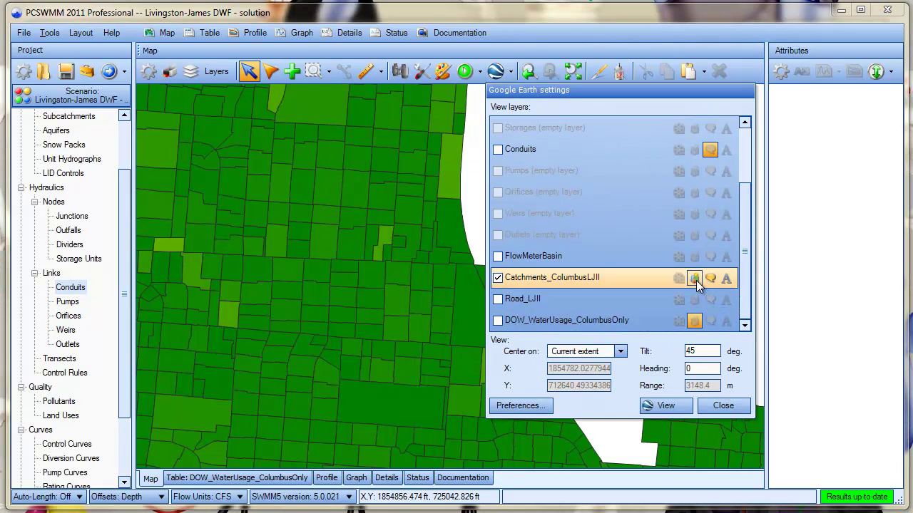
pyautogui.click(695, 279)
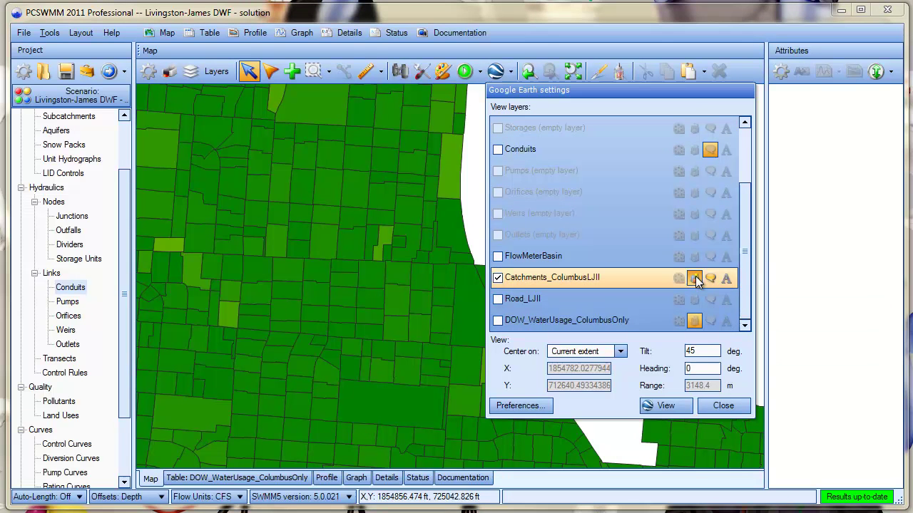
pyautogui.click(665, 406)
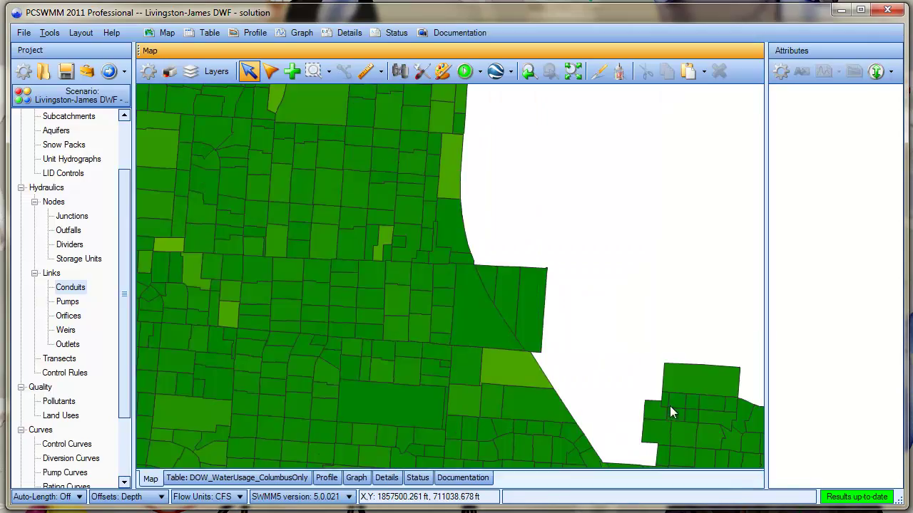